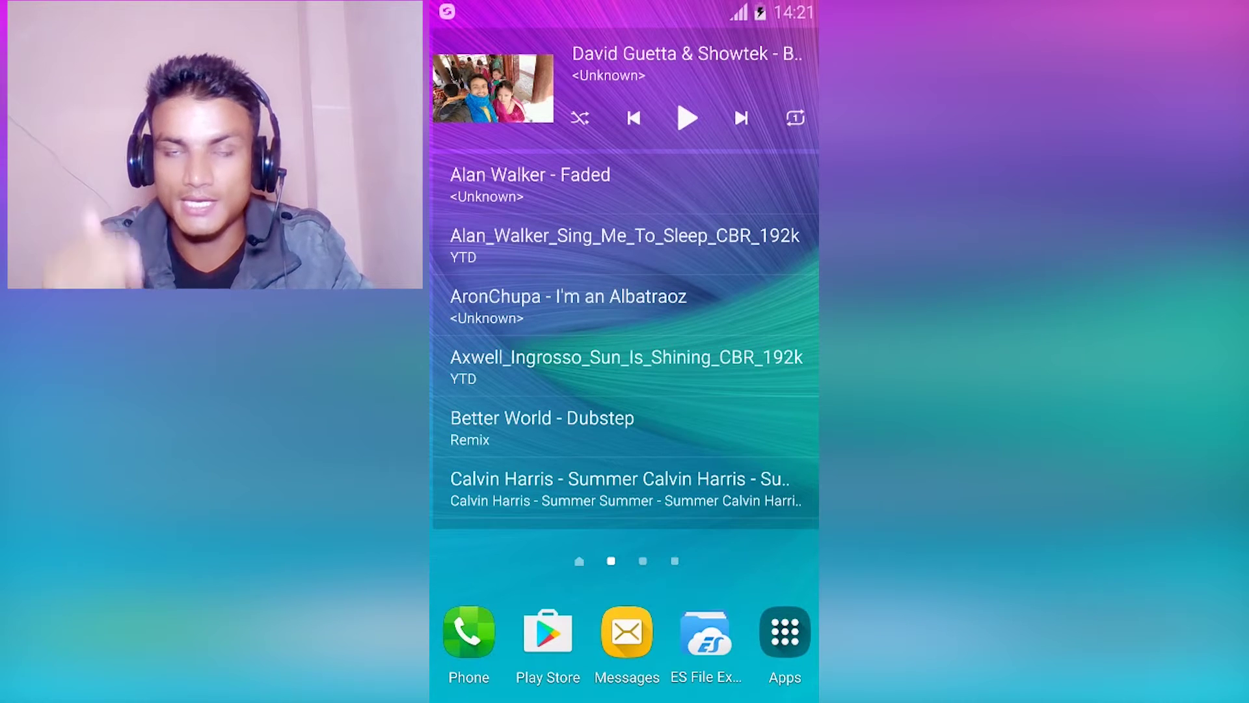
Step: From the home screen, open SCR 5+ Pro's settings and scroll through its video, audio and output options
left_click_drag(715, 390, 521, 390)
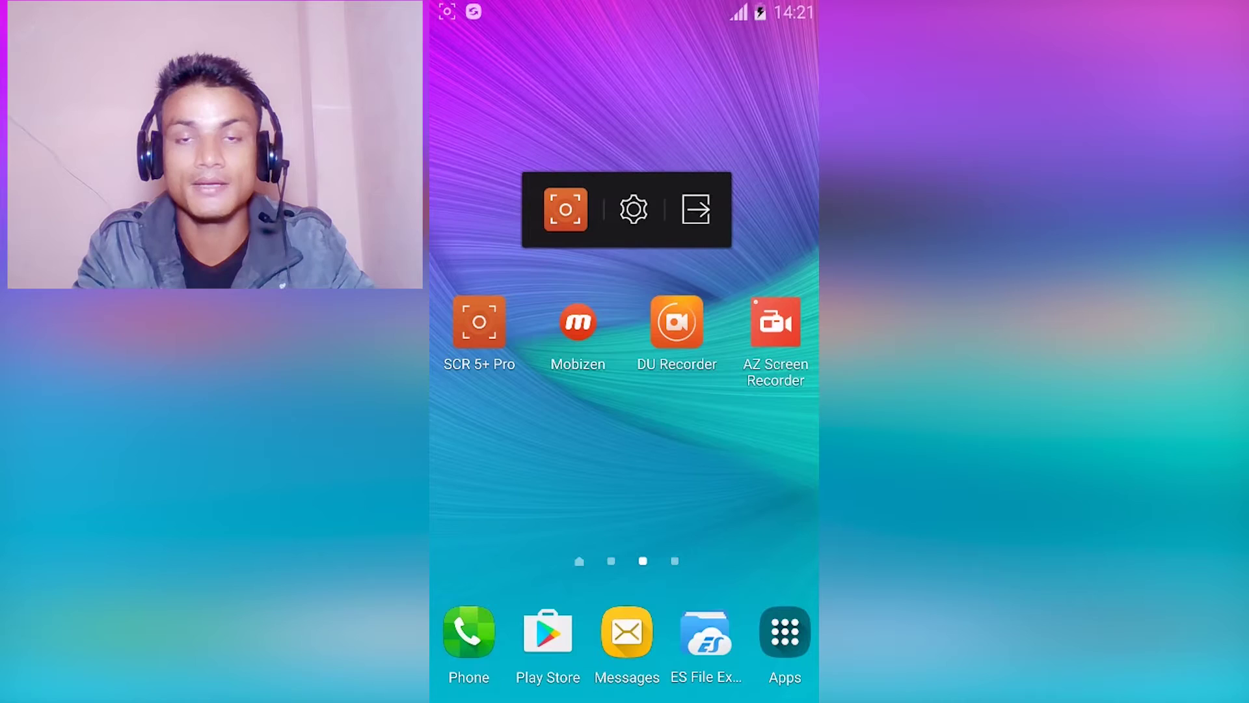
left_click(633, 209)
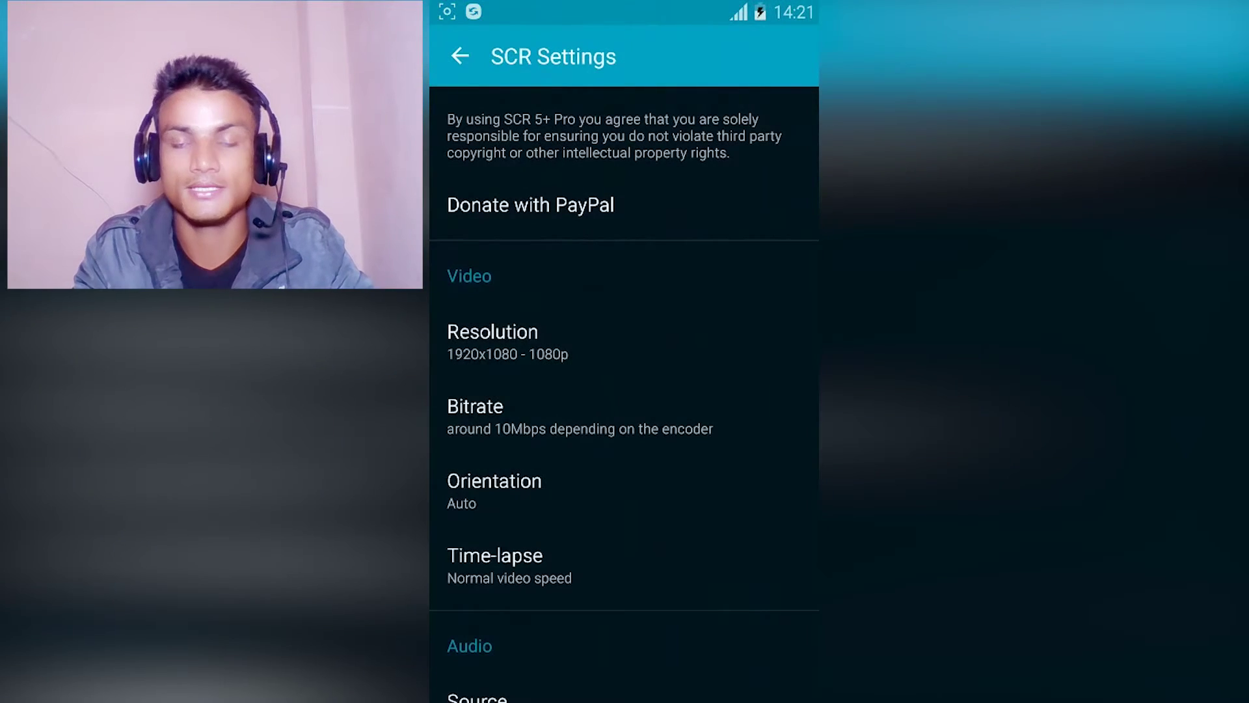
scroll(624, 390, "down", 10)
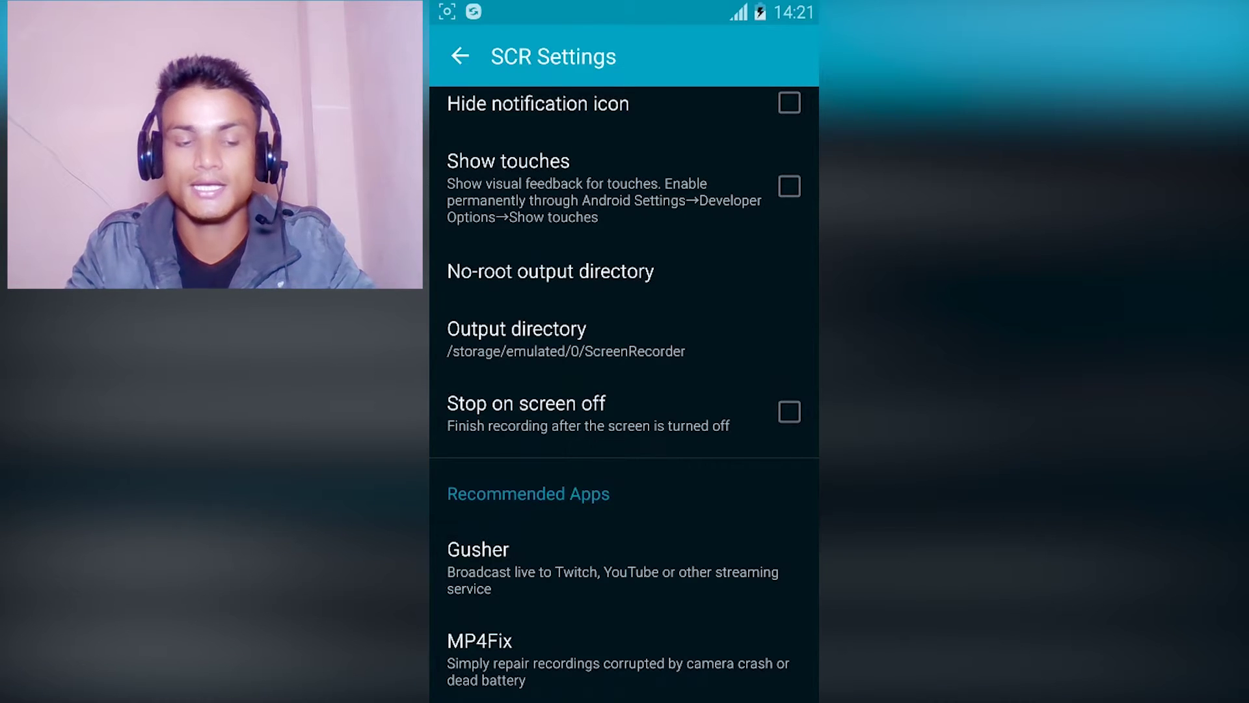
scroll(624, 391, "up", 10)
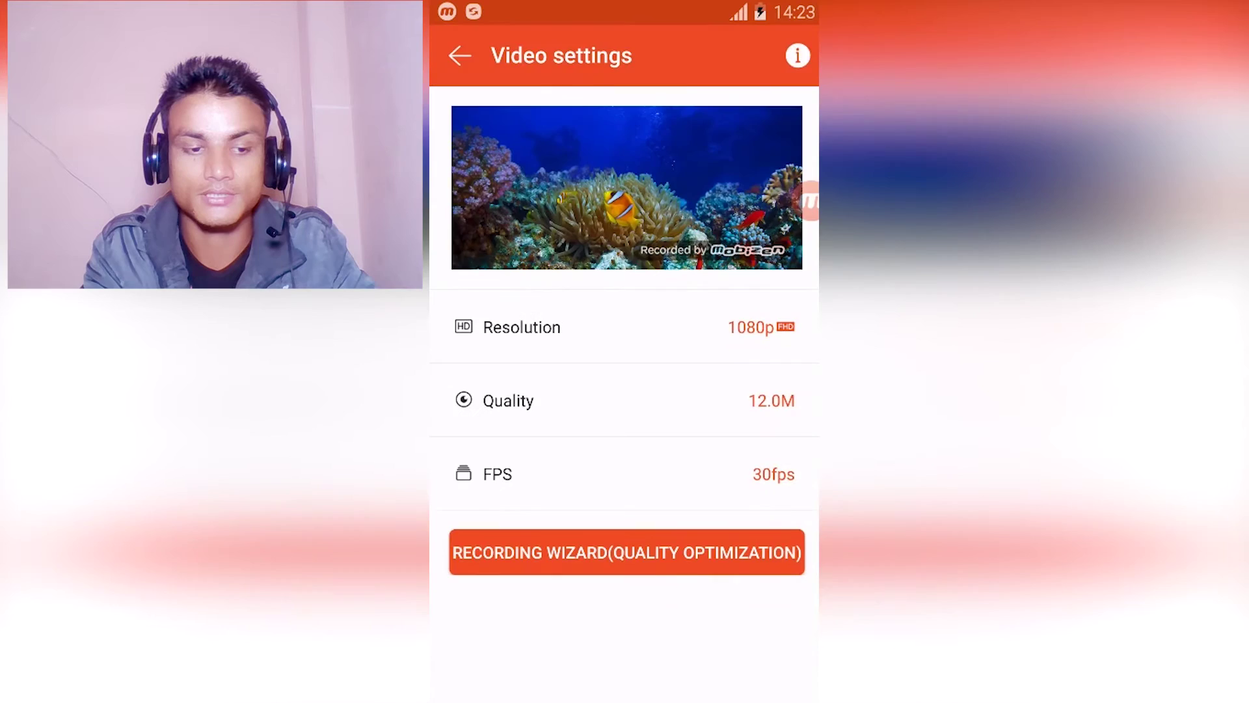
Step: Scroll down Mobizen's settings past resolution, quality, FPS, watermark, countdown and storage options
scroll(625, 390, "down", 3)
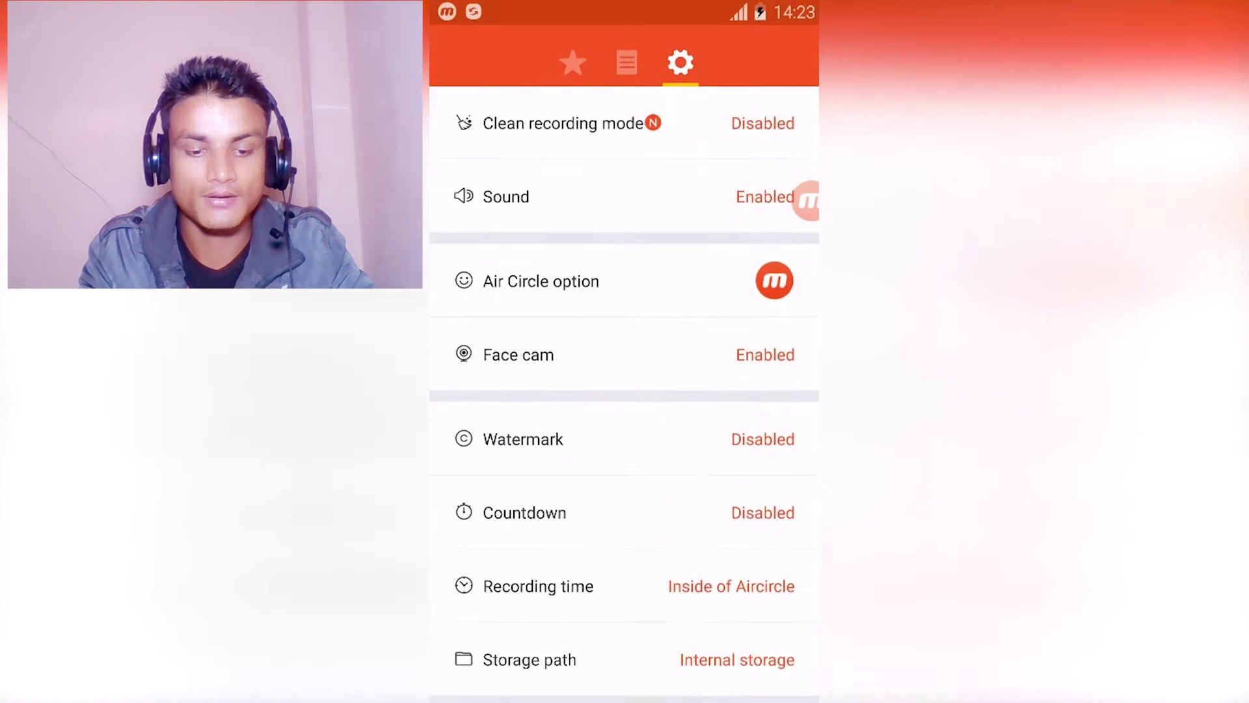
scroll(624, 390, "down", 3)
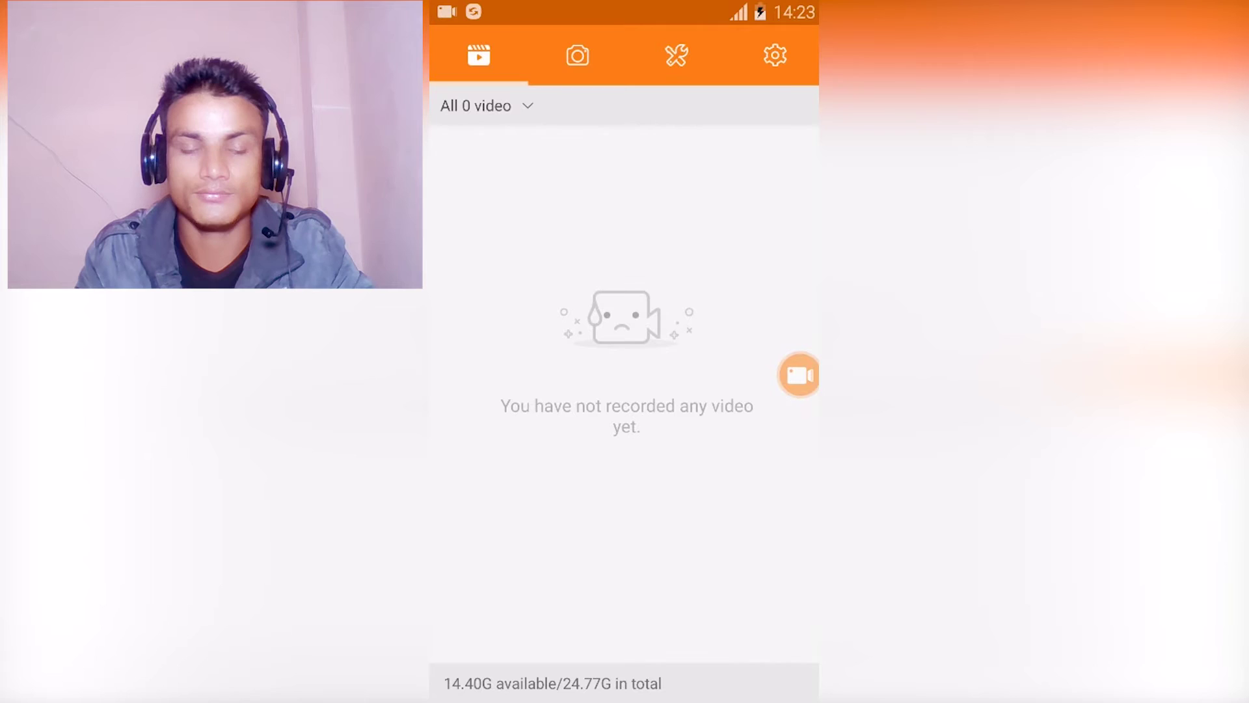
Step: View DU Recorder's editing tools, then check resolution stays 1080p and quality stays Auto
left_click(676, 54)
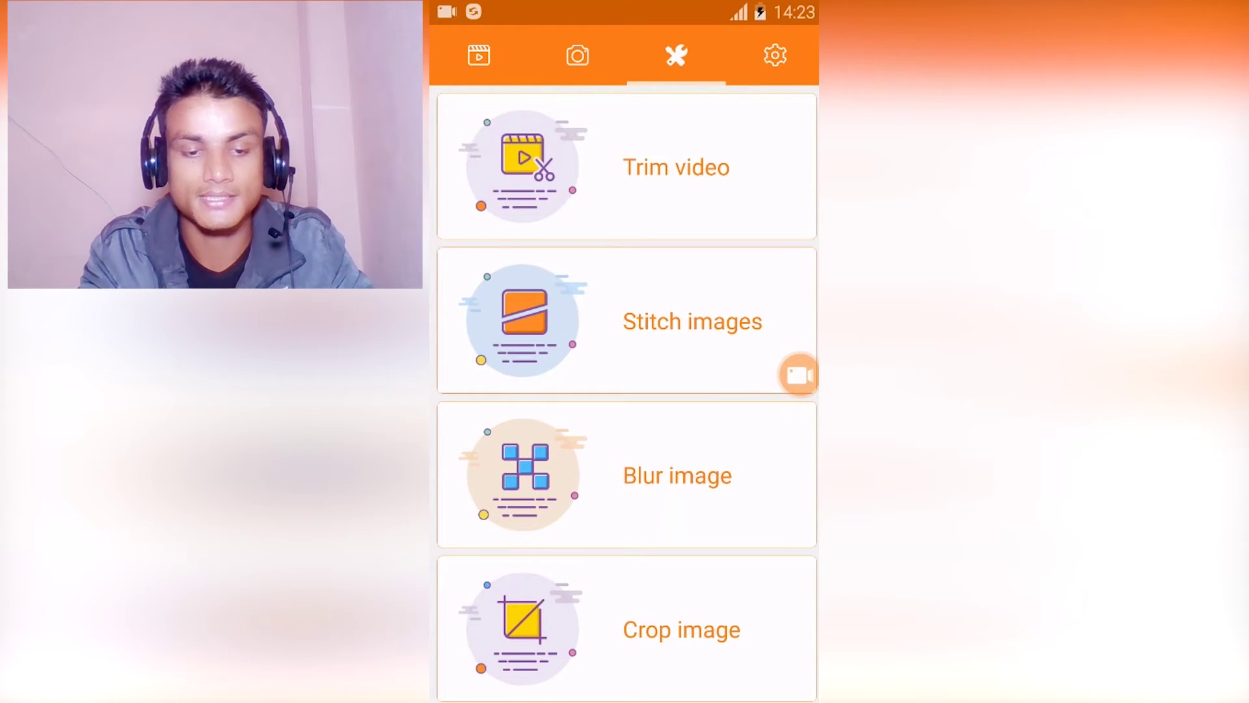
left_click(775, 55)
left_click(563, 120)
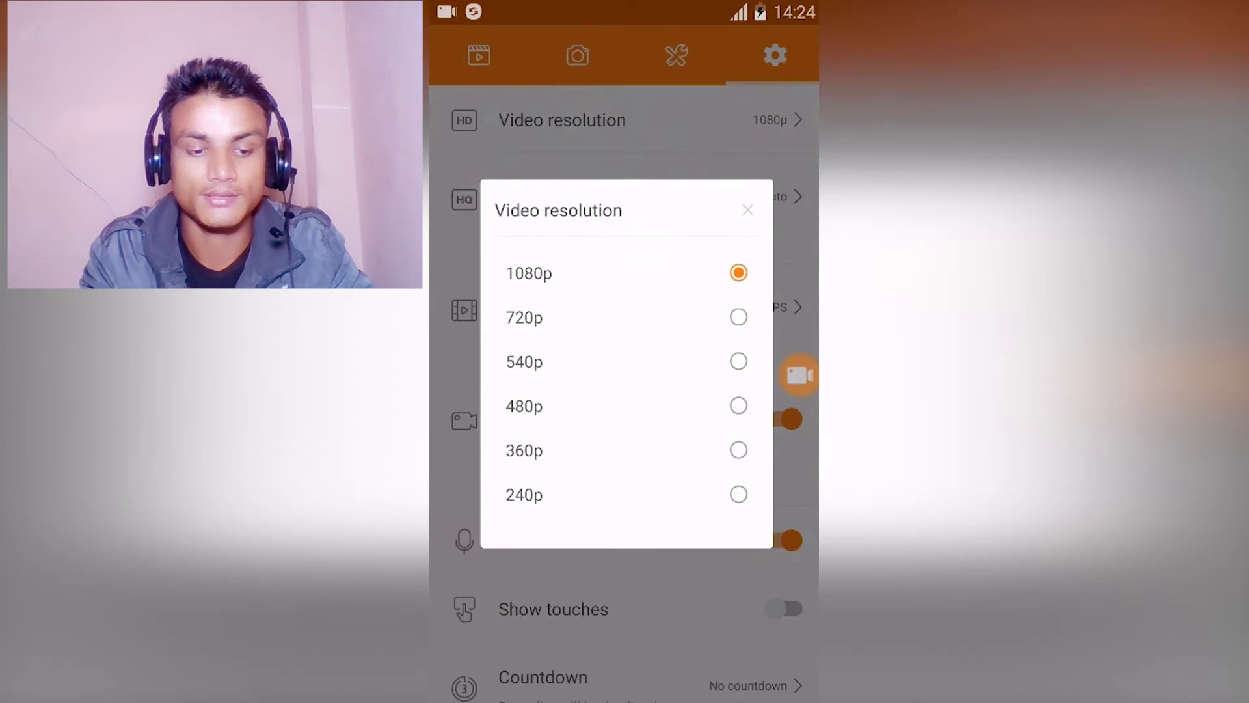
left_click(529, 273)
left_click(548, 188)
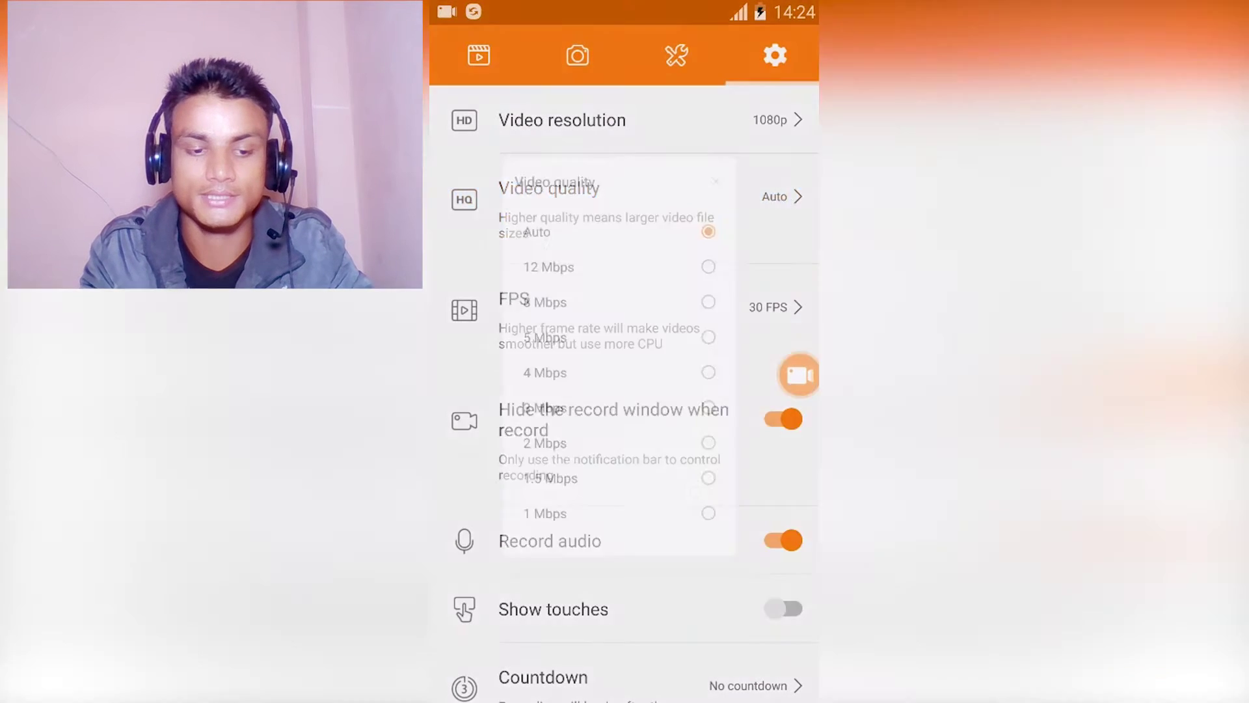
left_click(518, 204)
Step: Scroll through DU Recorder's recording settings and view the frame rate choices
scroll(625, 391, "down", 1)
scroll(624, 391, "down", 3)
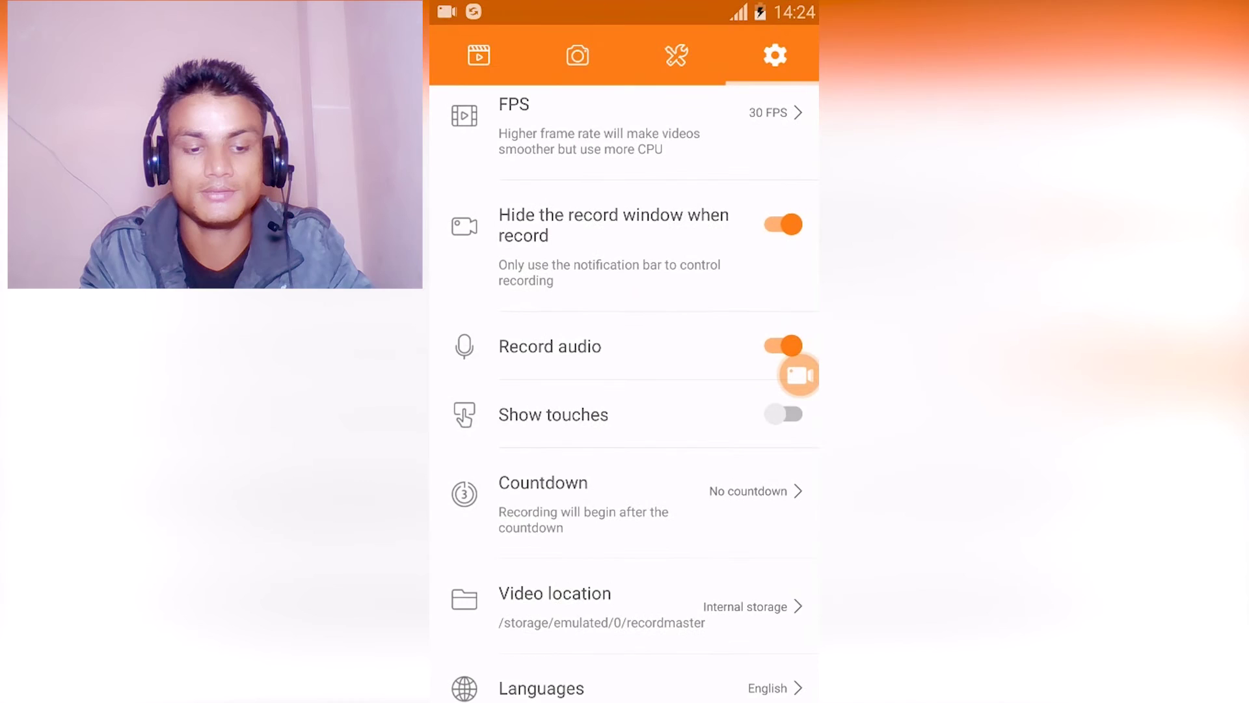
scroll(624, 391, "down", 3)
scroll(624, 390, "down", 1)
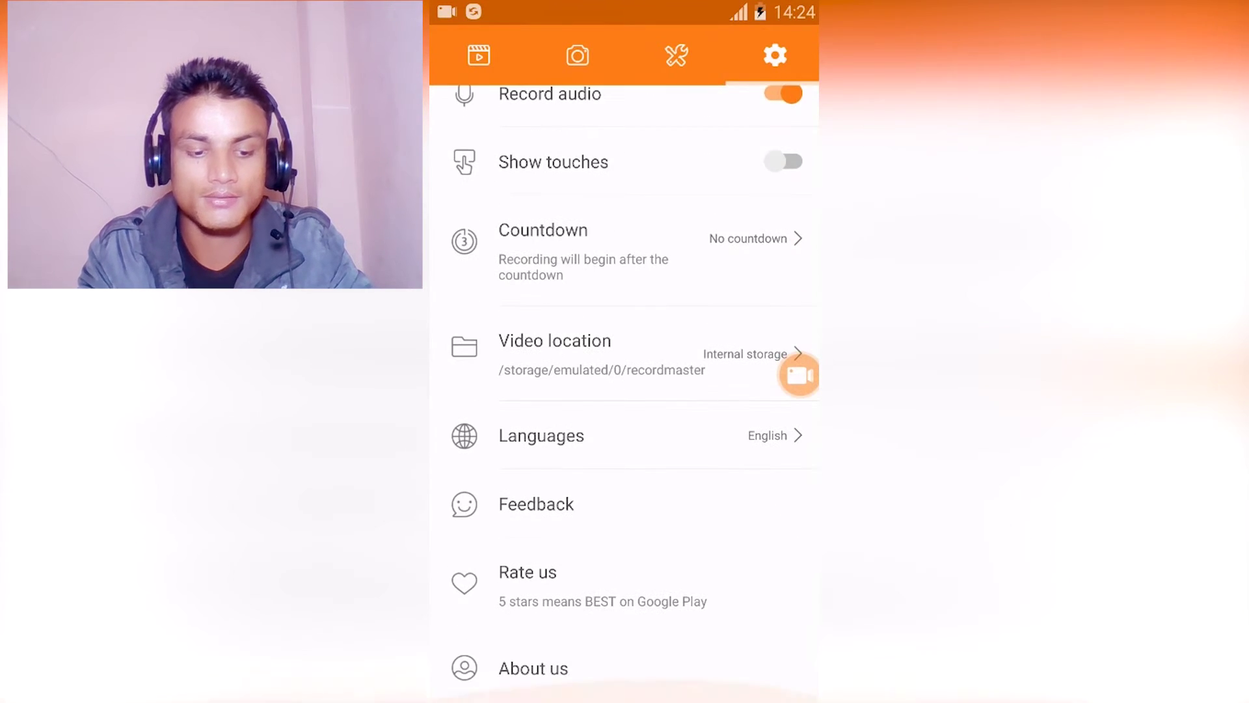
scroll(624, 390, "up", 3)
scroll(625, 390, "up", 3)
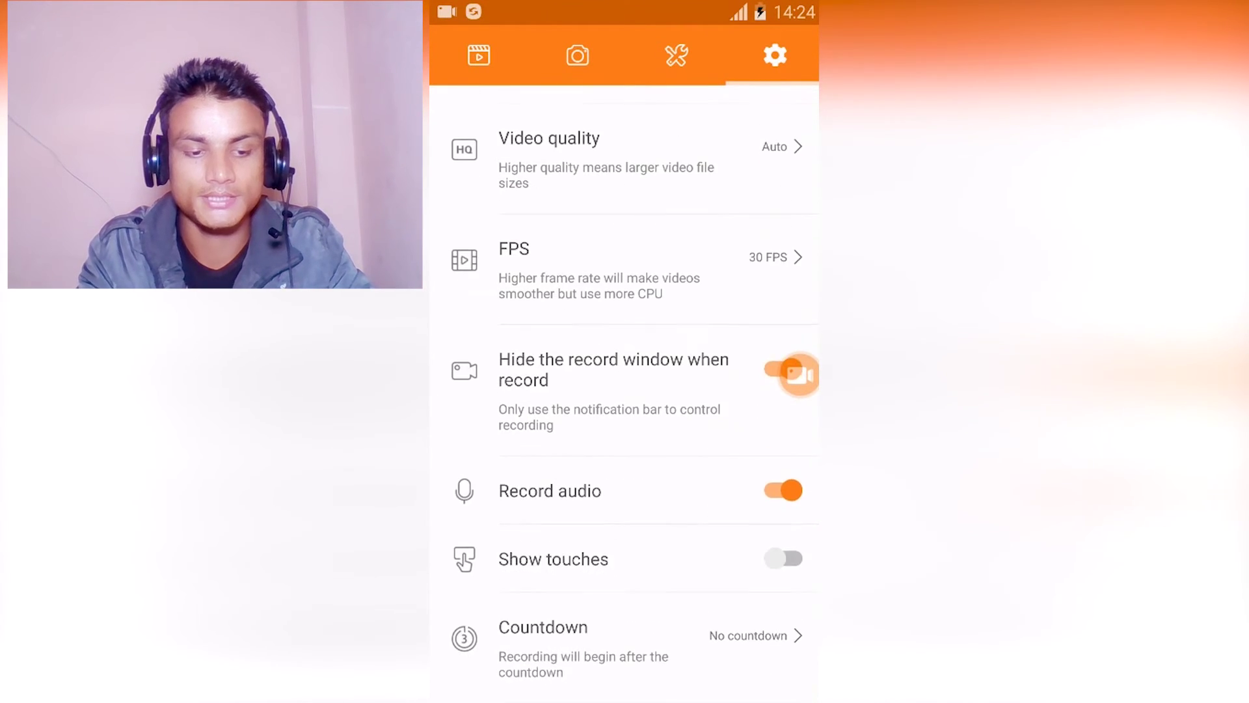
left_click(598, 316)
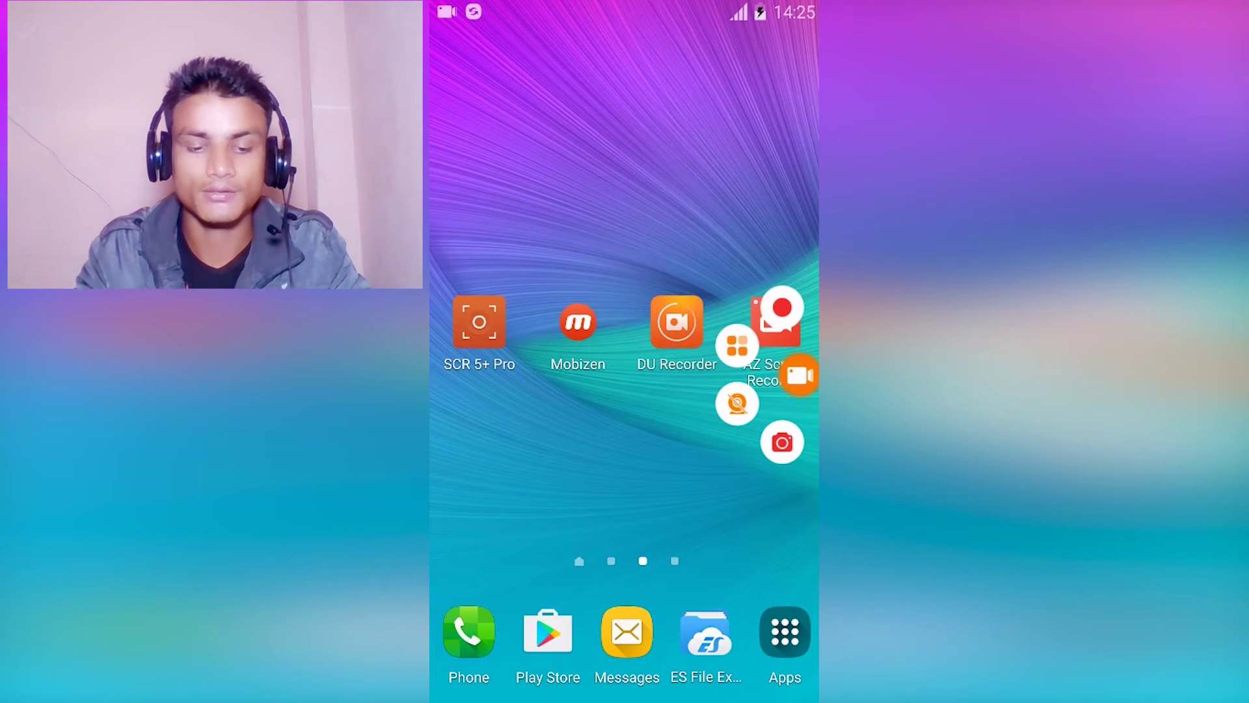
Step: Turn on DU Recorder's front-camera webcam overlay, move it lower, and expand the quick actions
left_click(782, 308)
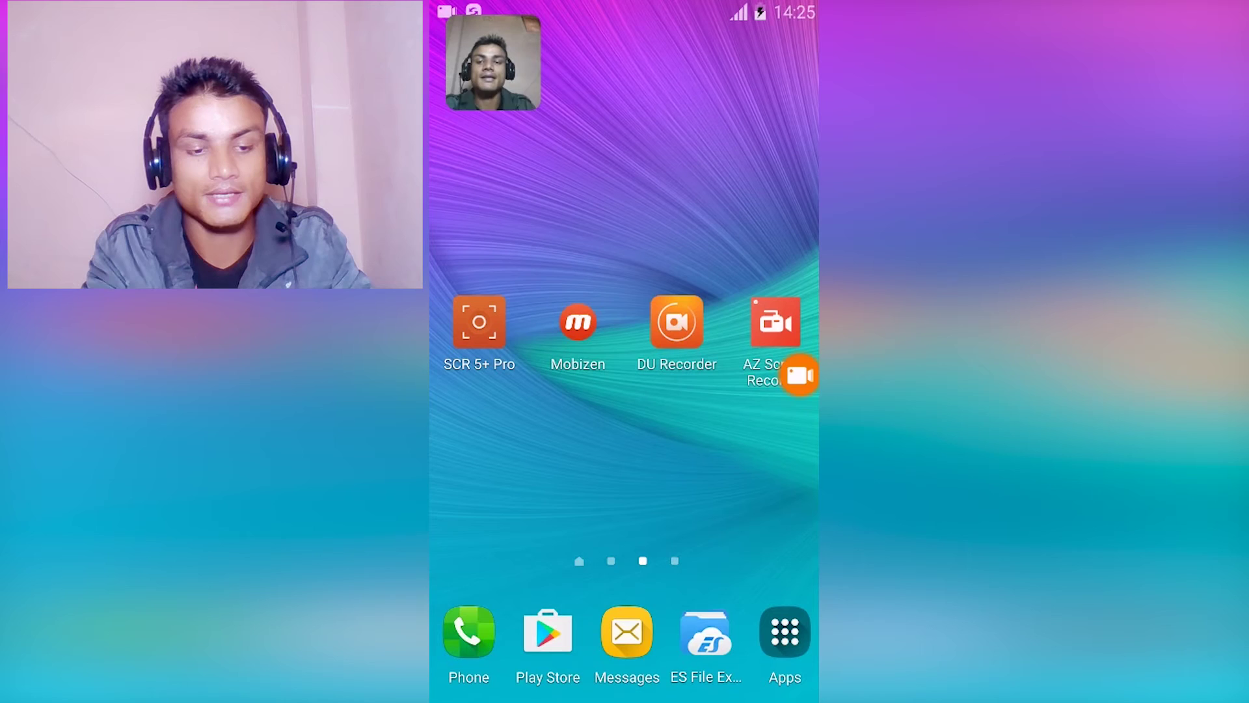
mouse_move(492, 62)
left_mouse_down()
mouse_move(527, 62)
mouse_move(492, 91)
mouse_move(502, 74)
mouse_move(492, 128)
mouse_move(492, 71)
mouse_move(493, 116)
mouse_move(493, 84)
left_mouse_up()
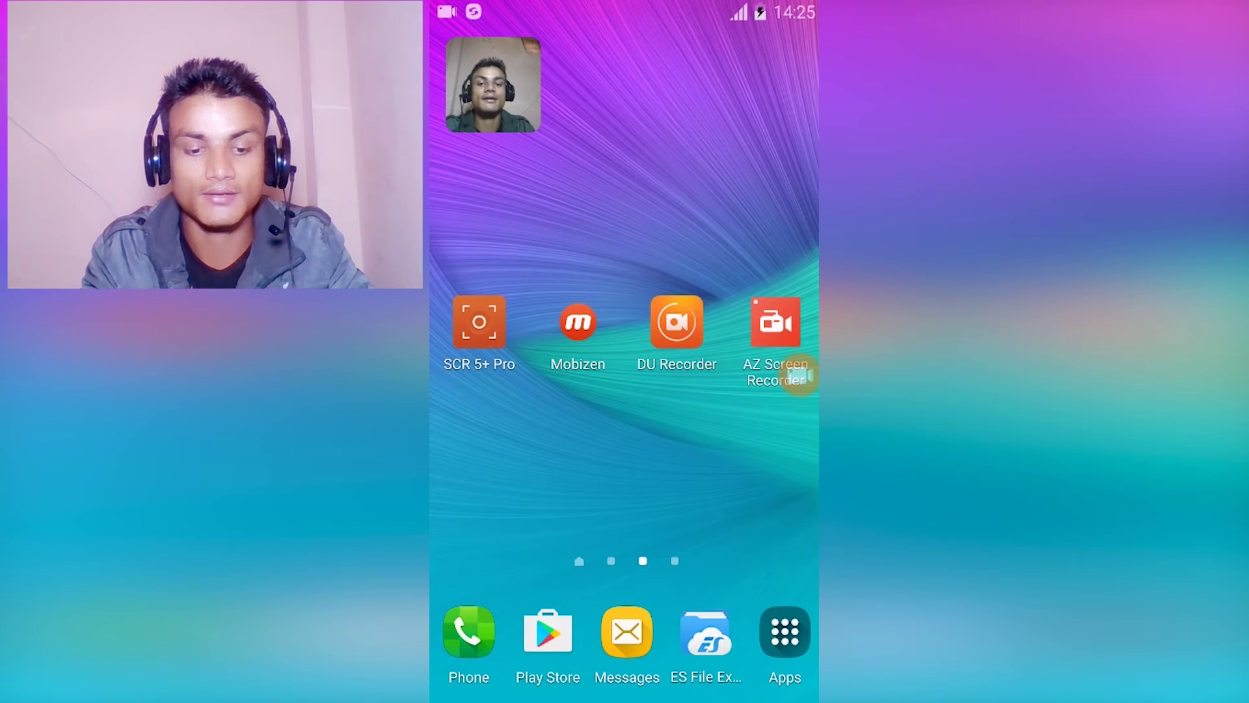
left_click(800, 375)
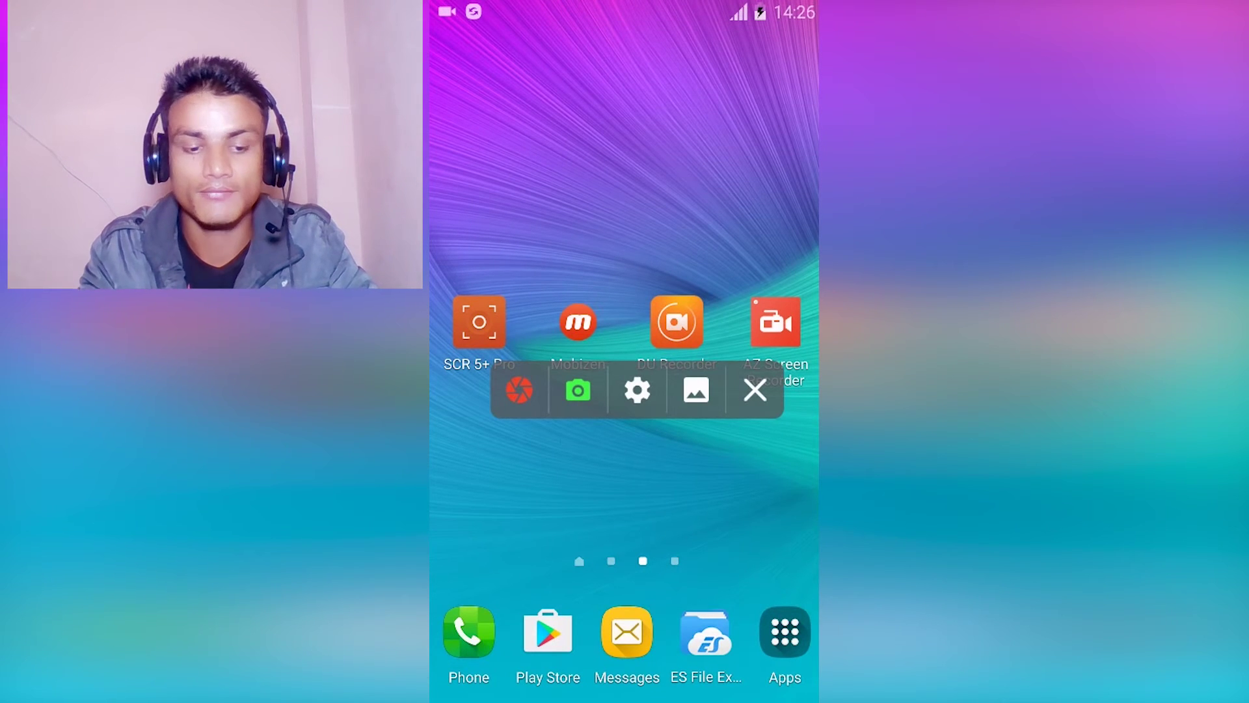
left_click(637, 390)
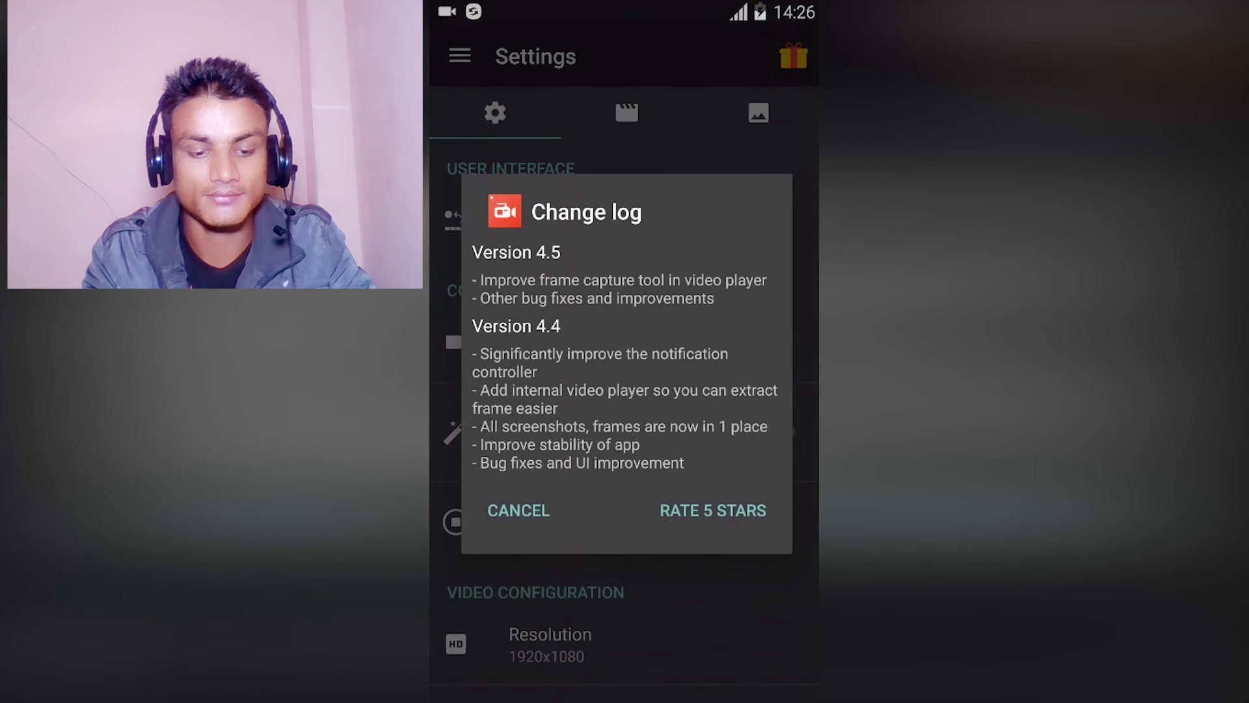
left_click(518, 510)
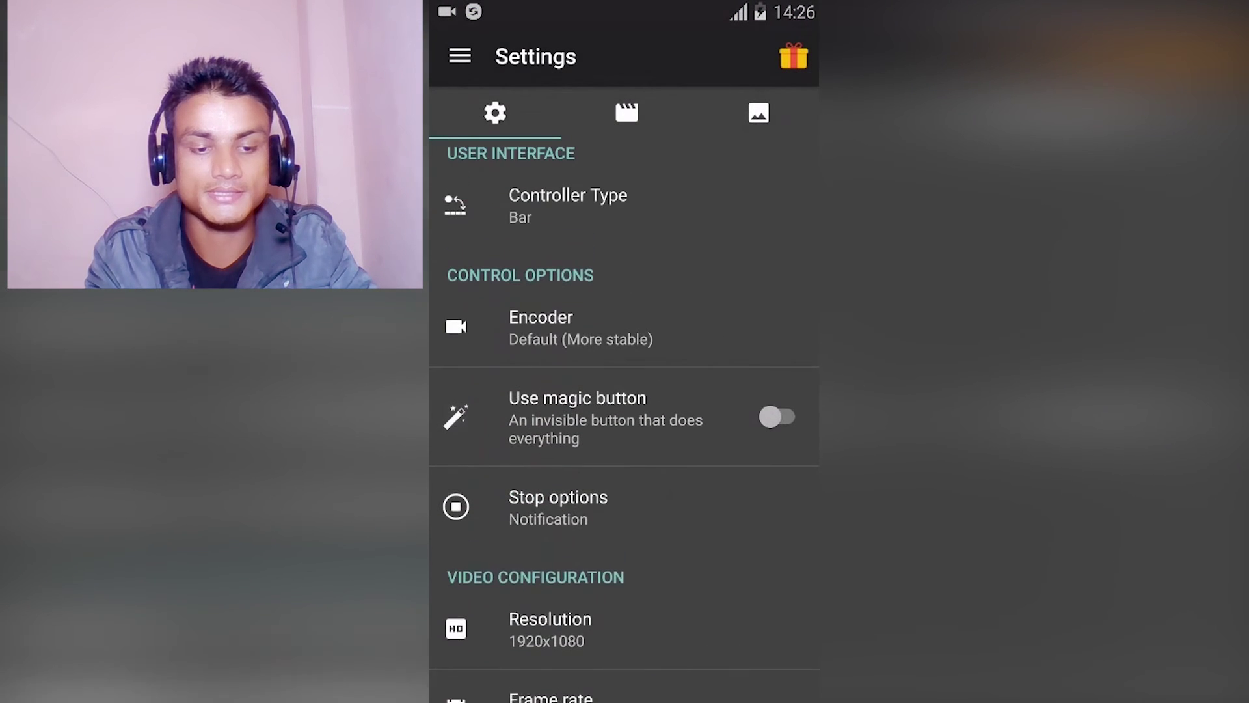
scroll(624, 423, "up", 1)
scroll(623, 423, "down", 2)
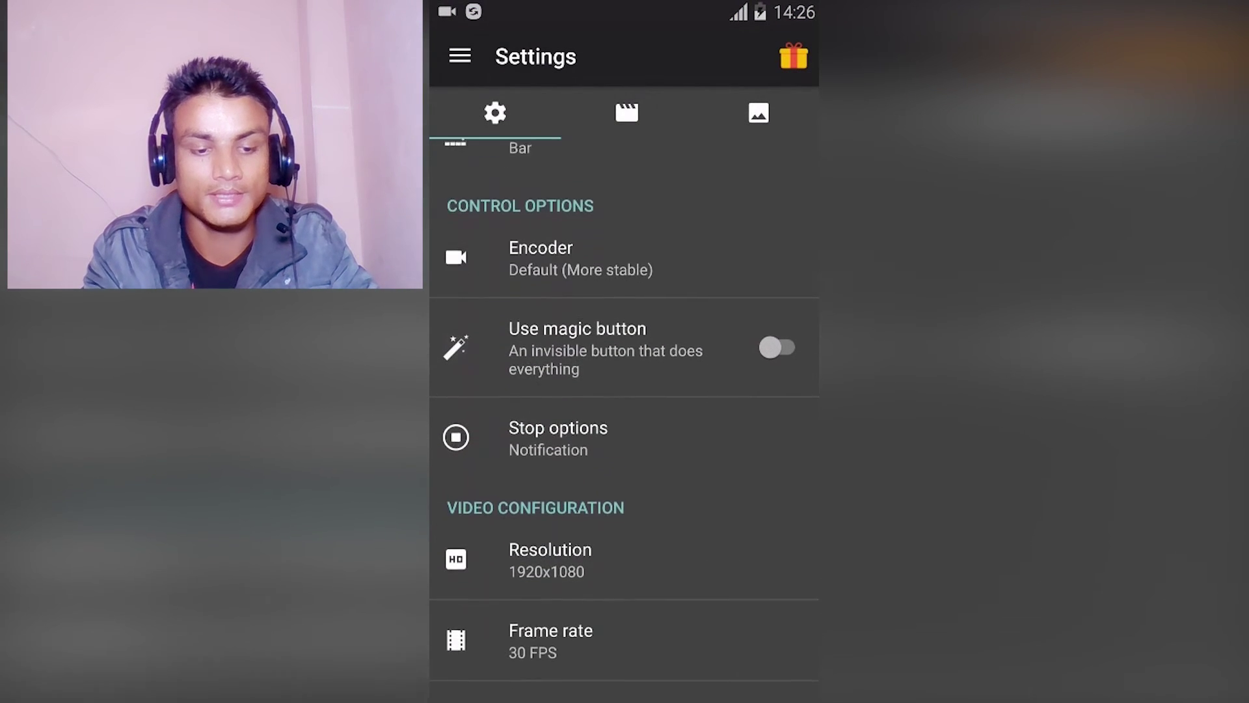
left_click(579, 238)
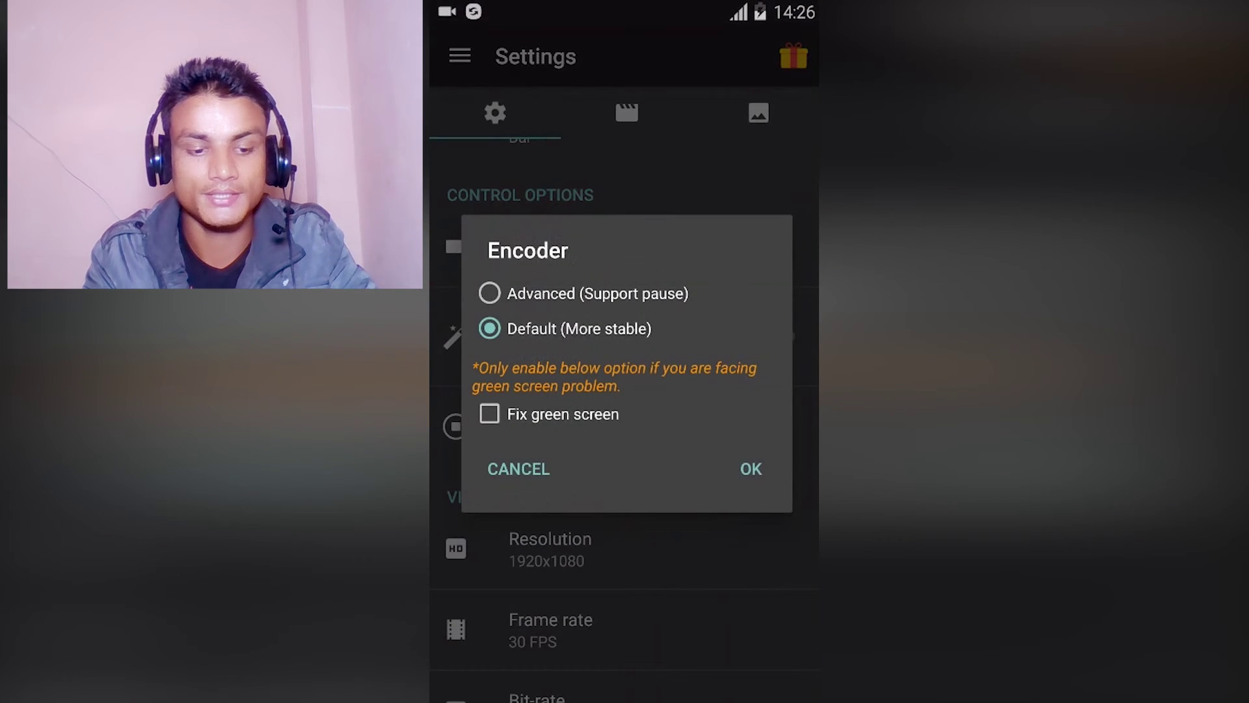
left_click(519, 468)
left_click(544, 237)
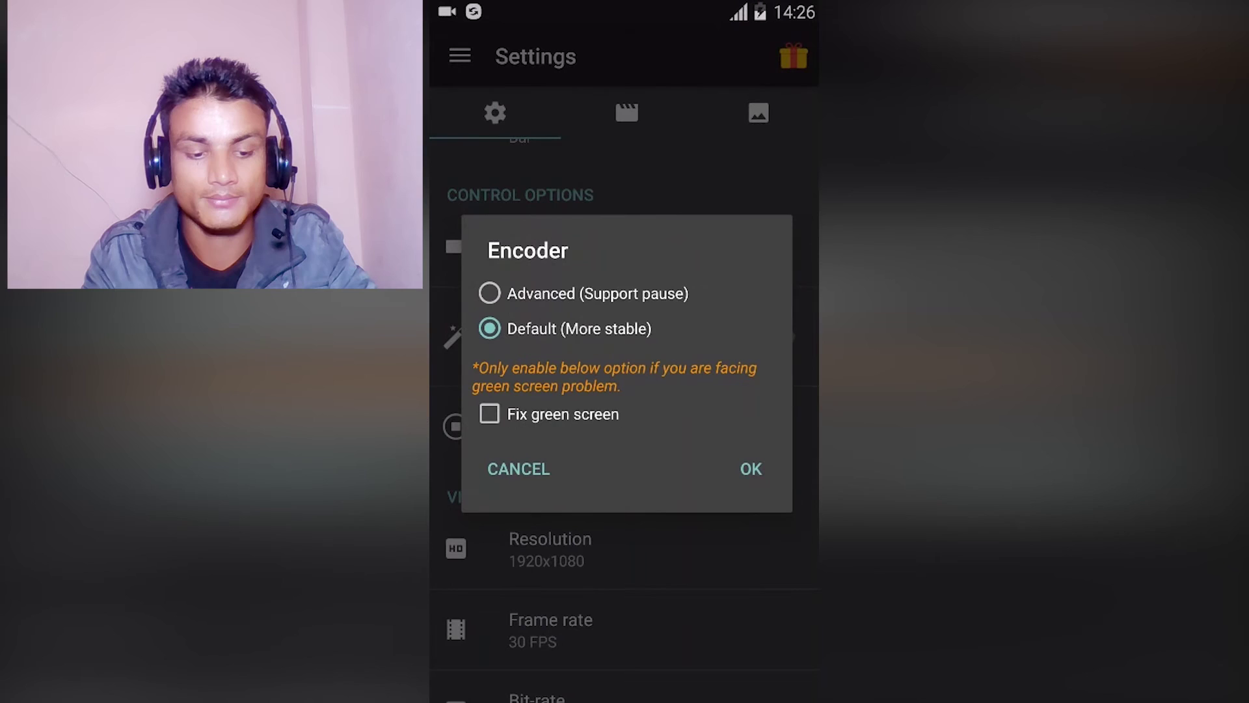
left_click(518, 468)
scroll(624, 423, "down", 2)
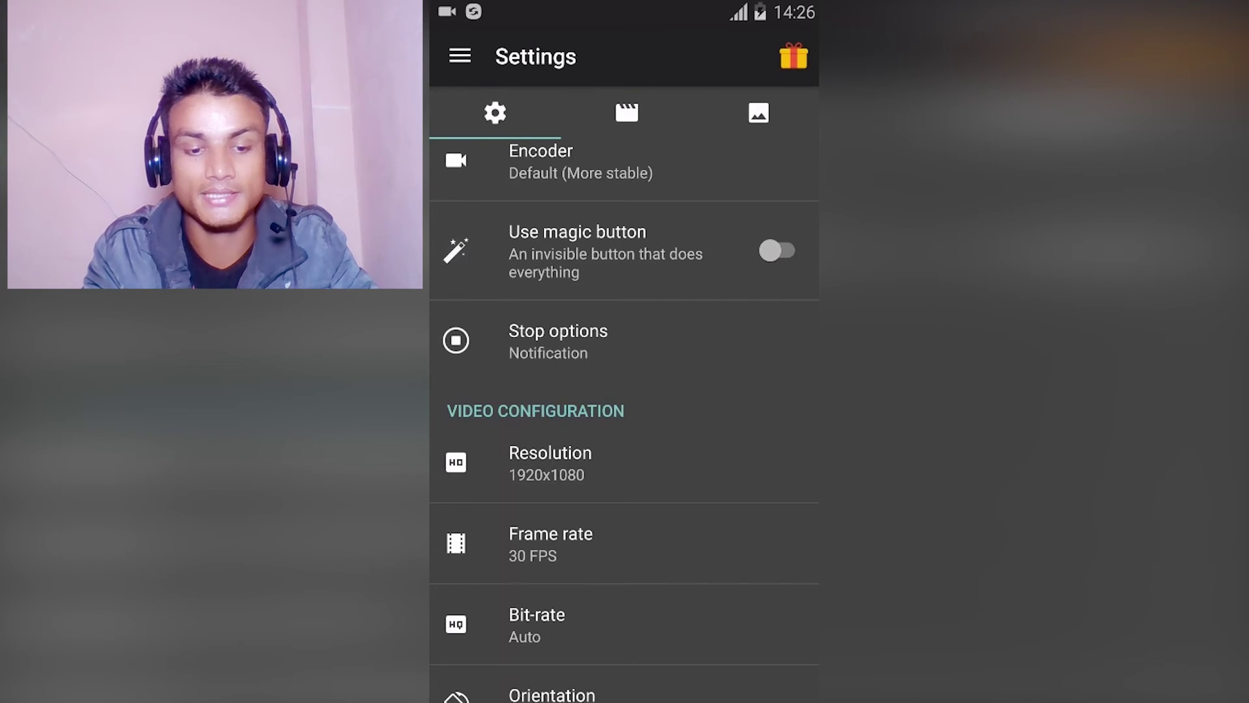
left_click(605, 250)
left_click(516, 446)
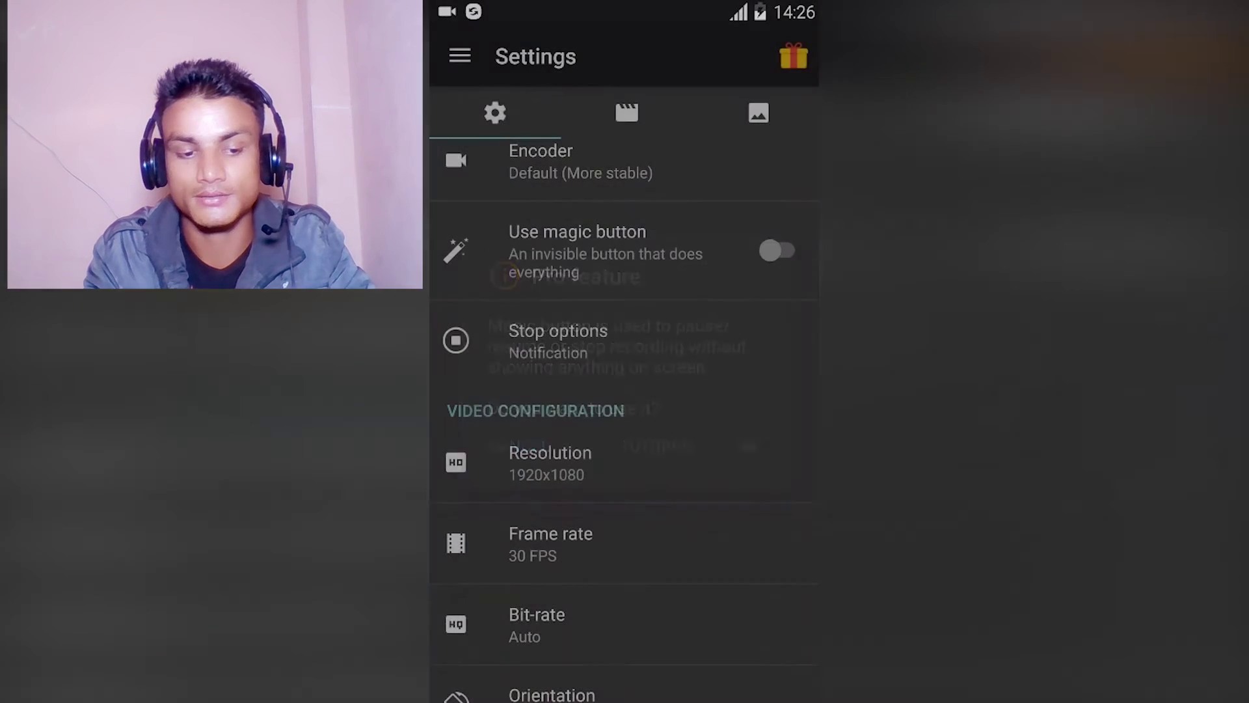
scroll(625, 390, "down", 3)
Step: Keep AZ Screen Recorder's resolution at 1920x1080 and frame rate at 30 FPS
left_click(683, 300)
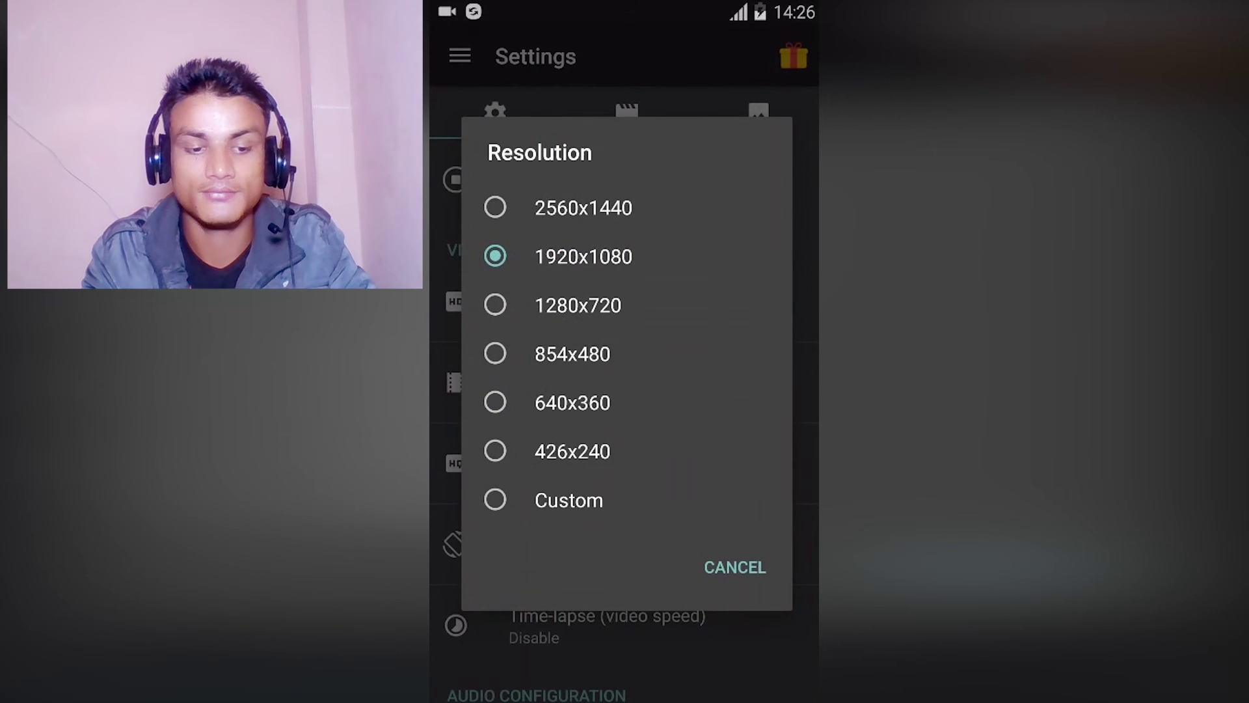
left_click(583, 256)
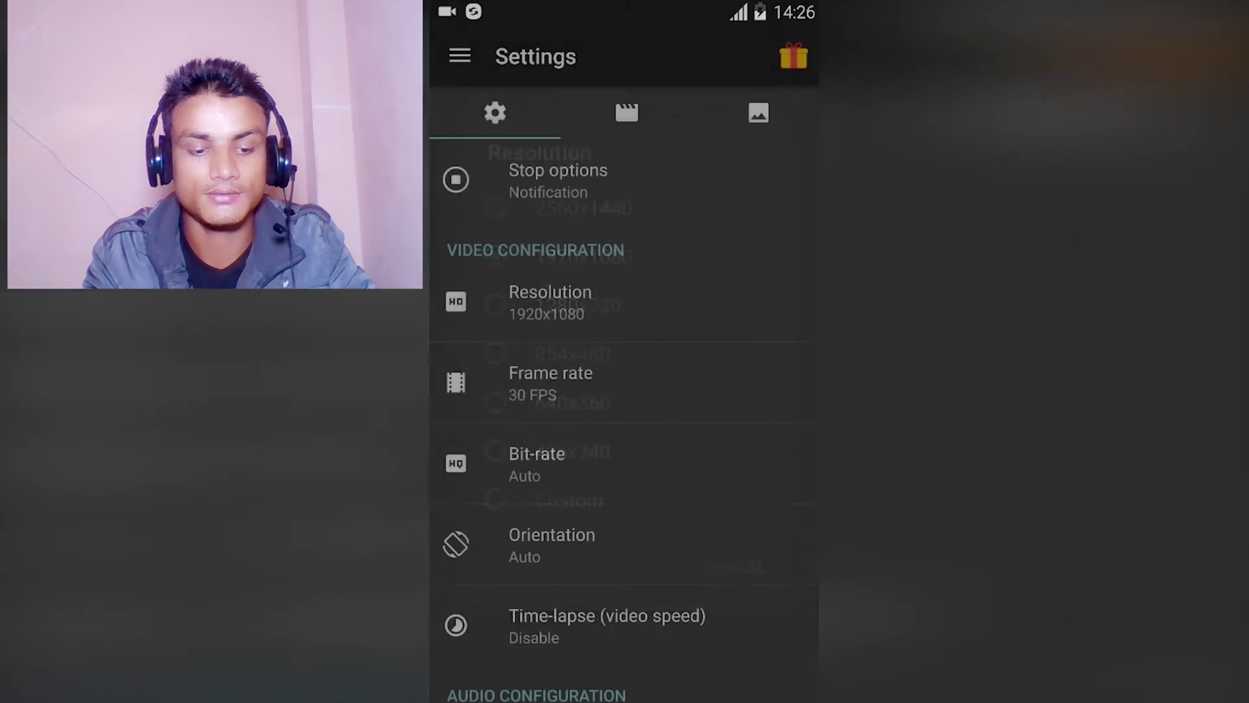
scroll(624, 390, "down", 2)
left_click(585, 234)
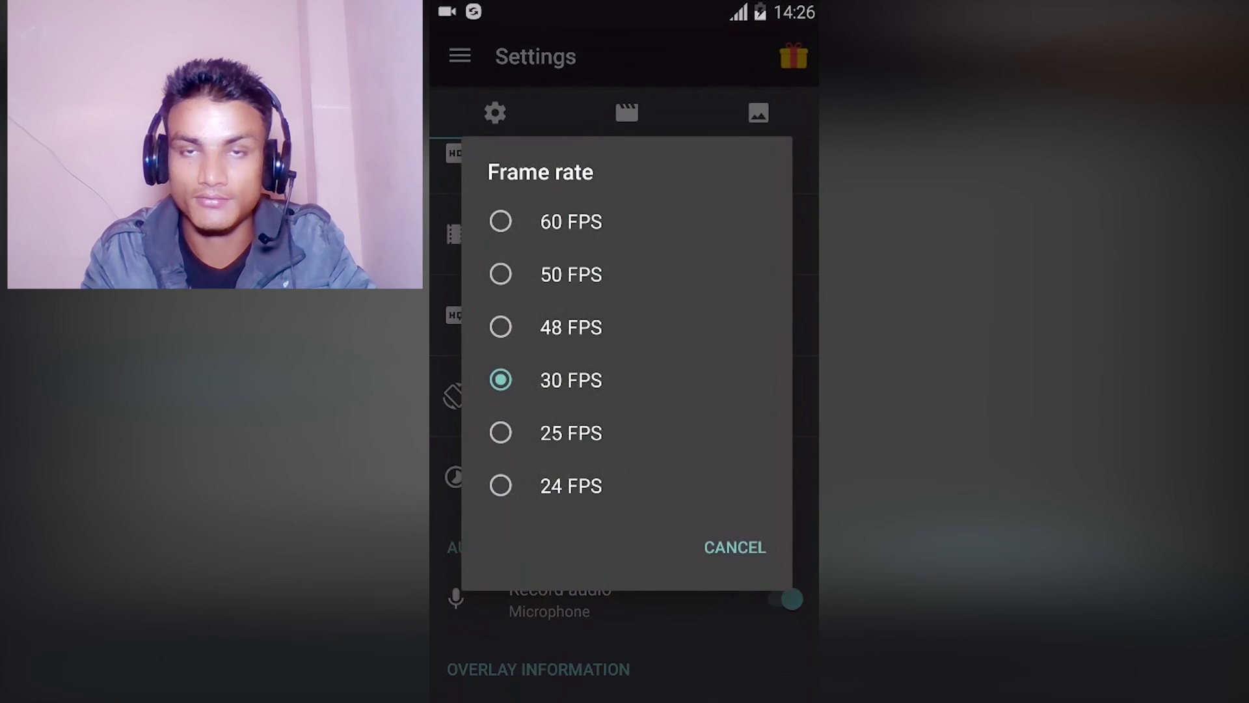
left_click(571, 379)
Step: Try enabling the facecam overlay, dismiss the Pro feature notice, and scroll the settings
scroll(624, 390, "down", 3)
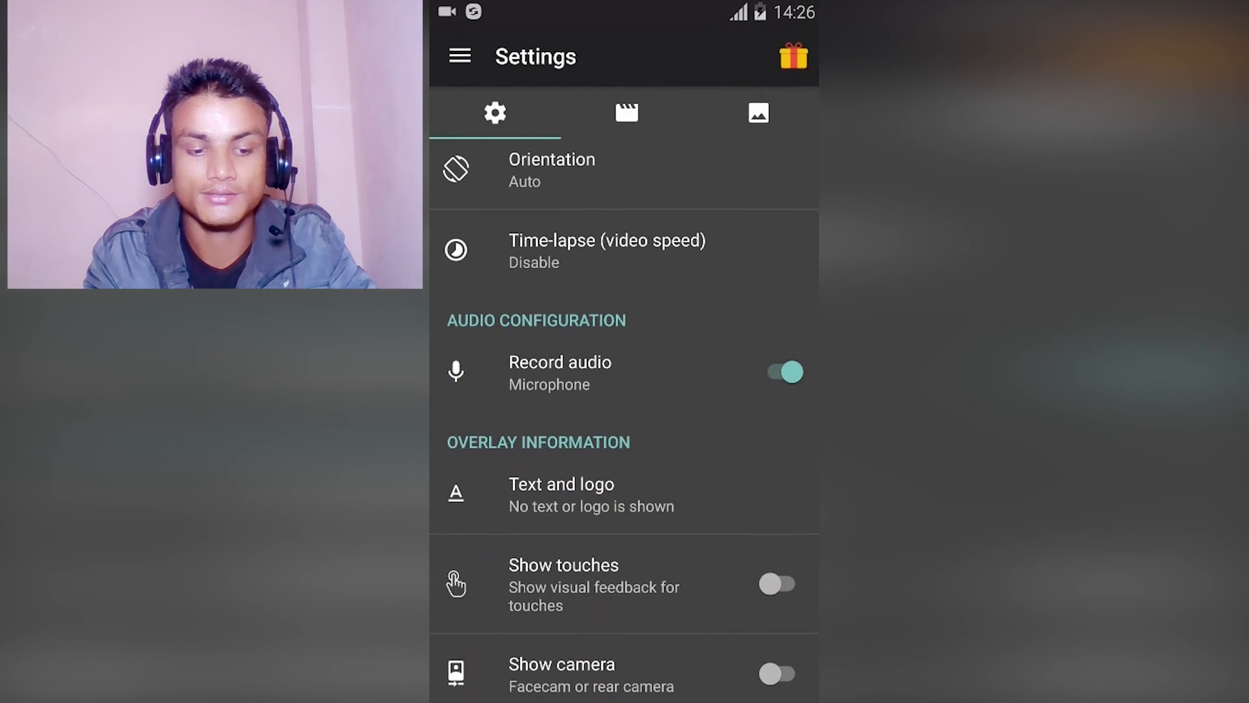
scroll(625, 391, "down", 5)
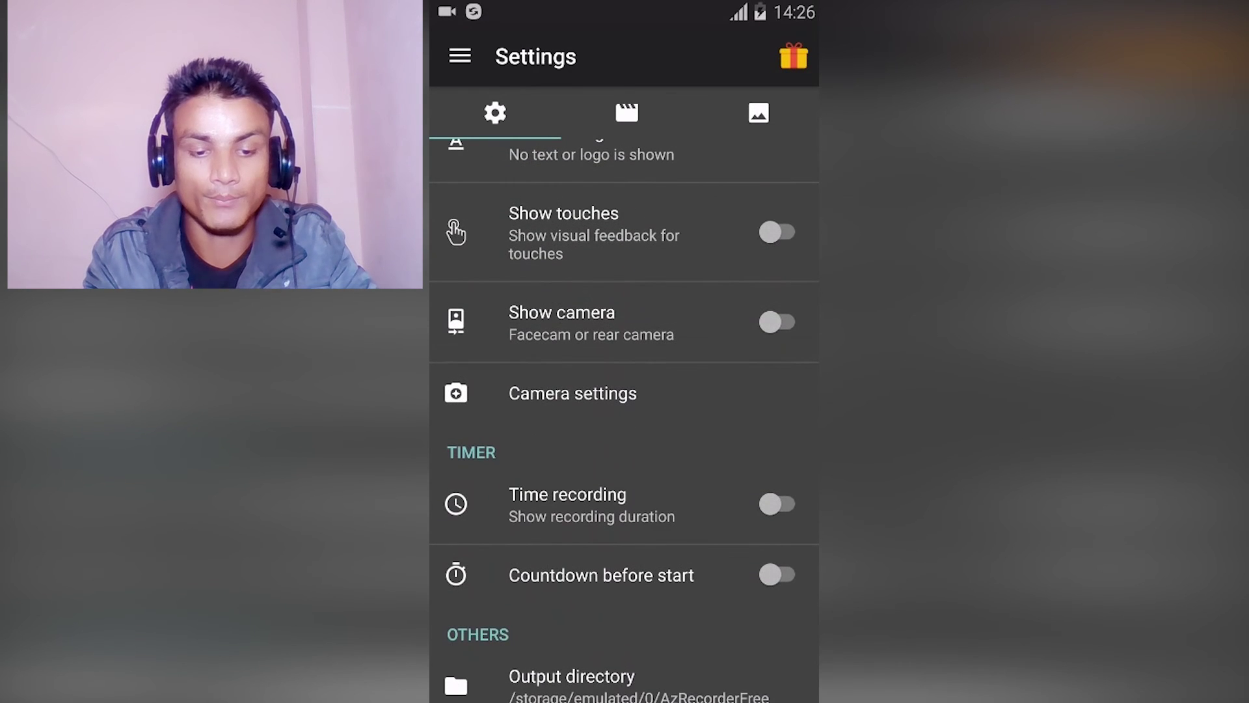
left_click(586, 322)
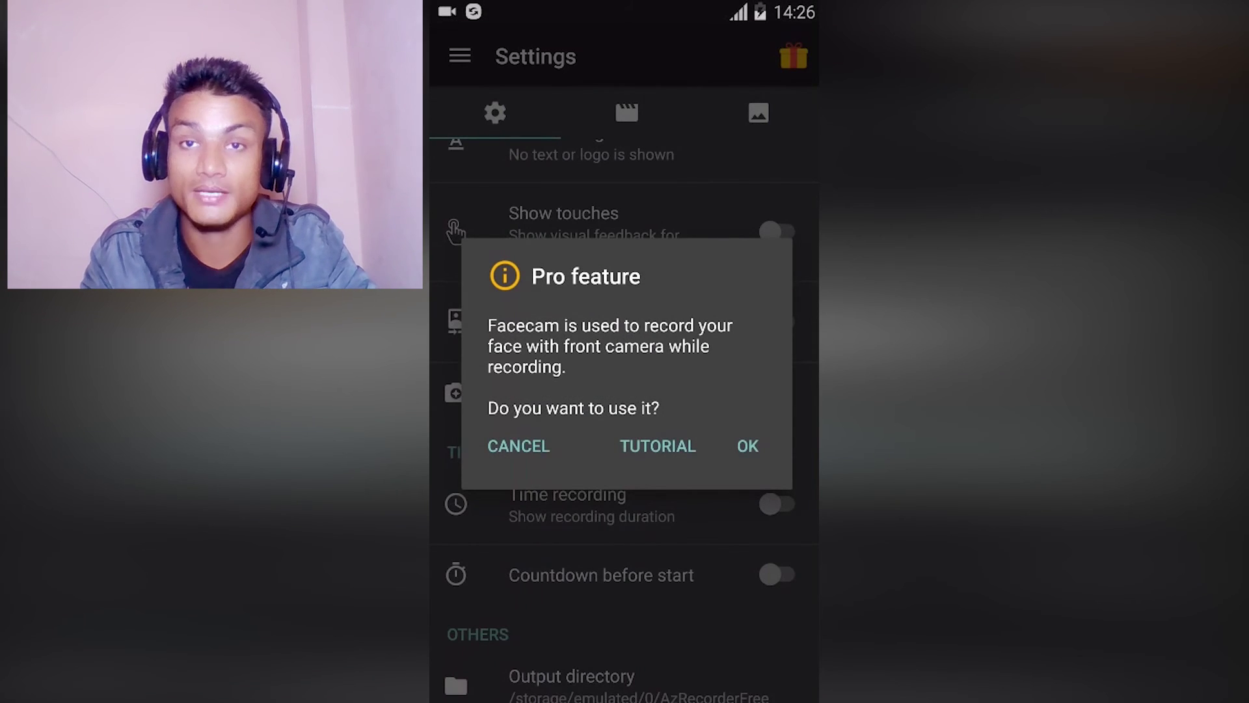
left_click(519, 446)
scroll(625, 390, "down", 2)
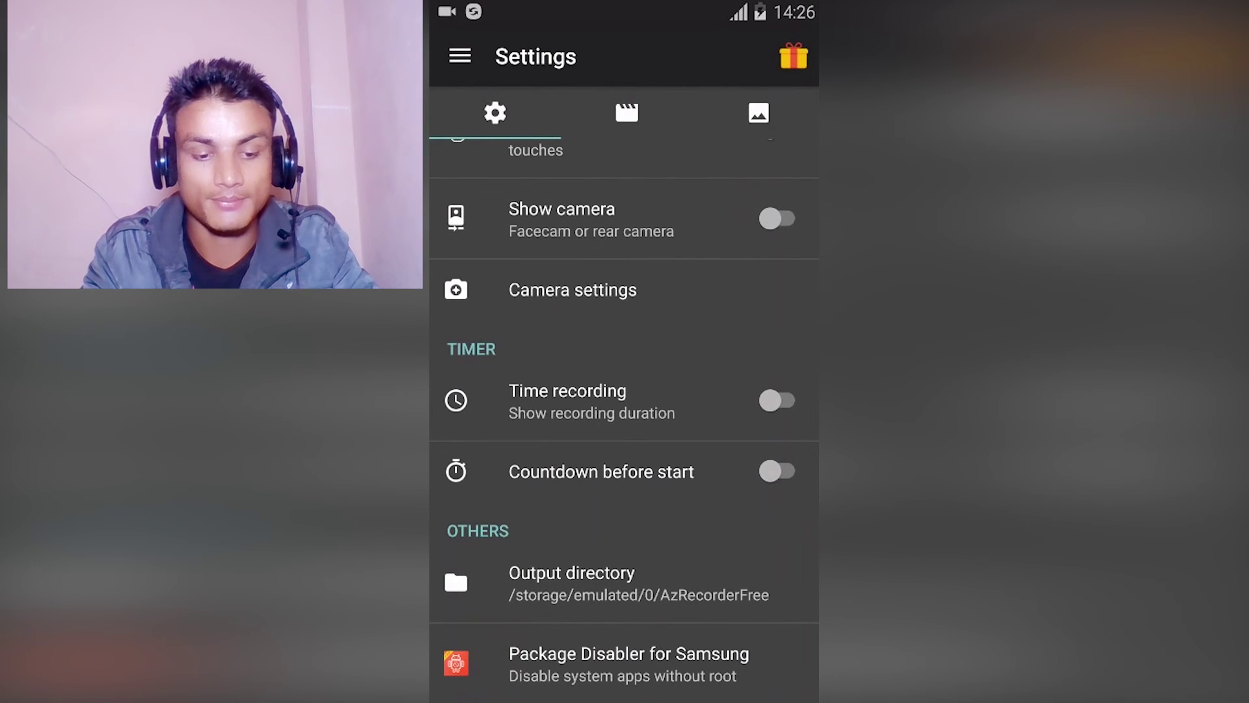
scroll(625, 390, "up", 5)
scroll(624, 391, "up", 5)
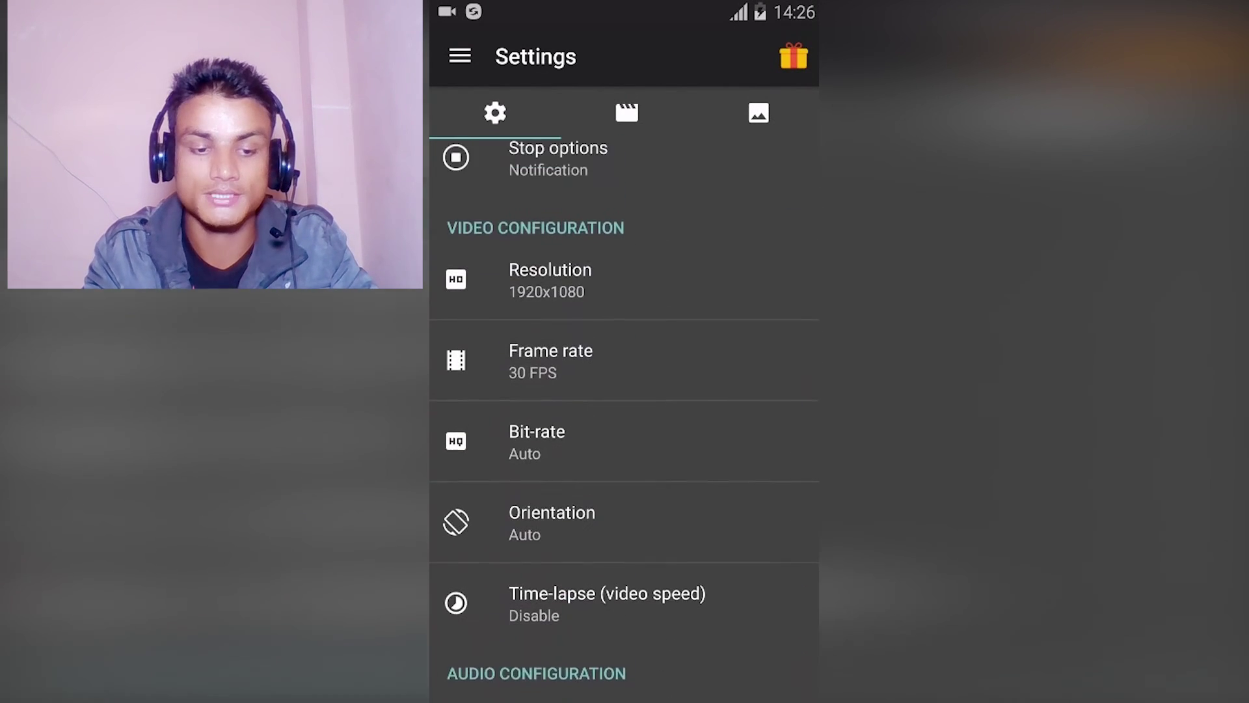
scroll(625, 390, "up", 4)
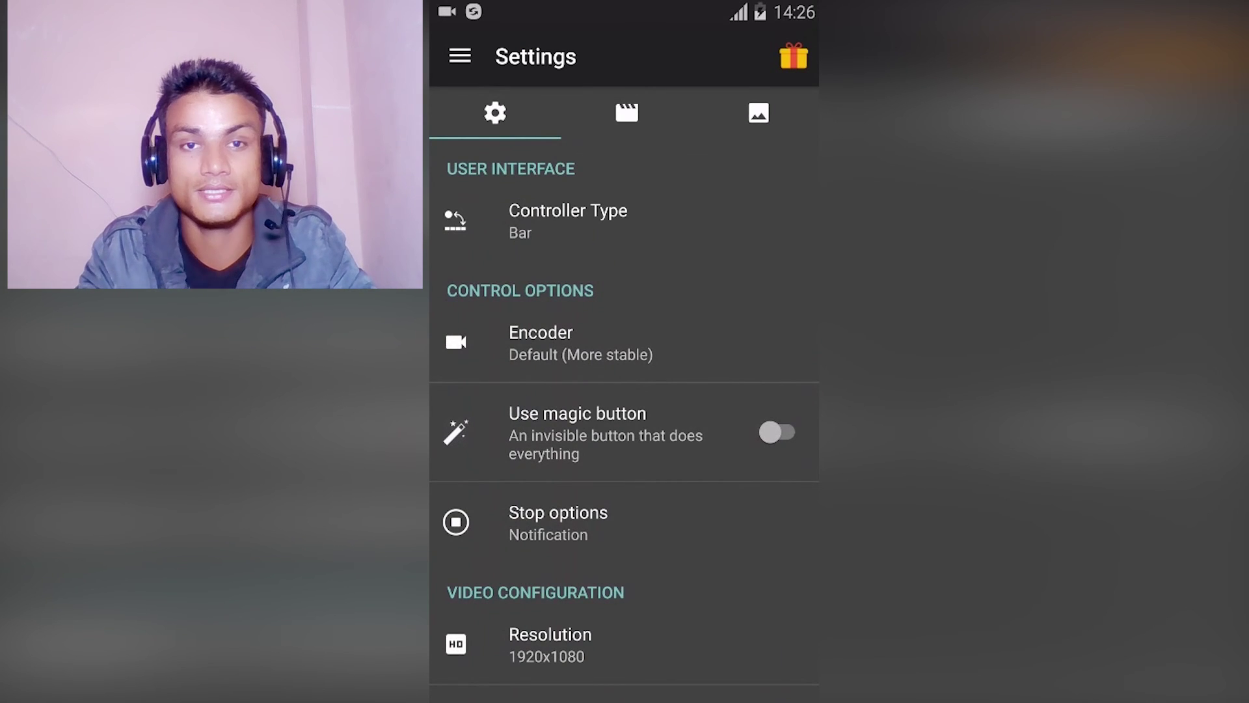
scroll(625, 390, "down", 3)
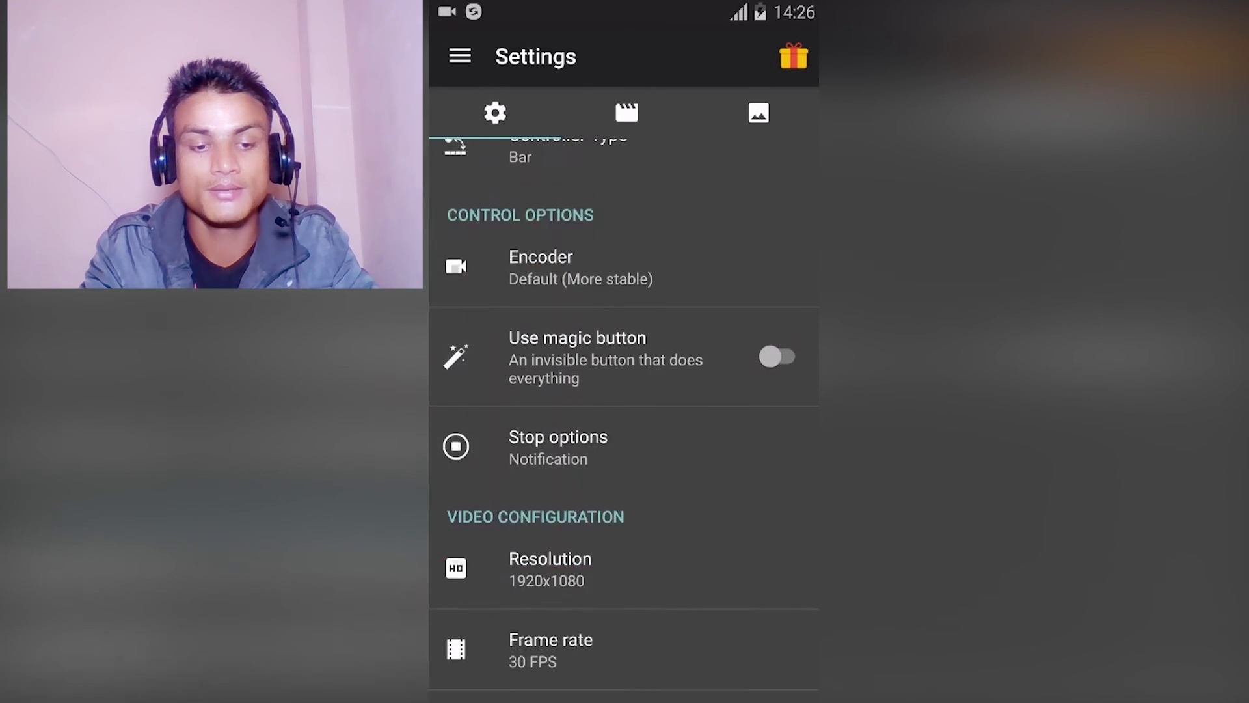
Step: Open and close AZ's side menu, then scroll down to the timer and AzRecorderFree folder settings
left_click(459, 56)
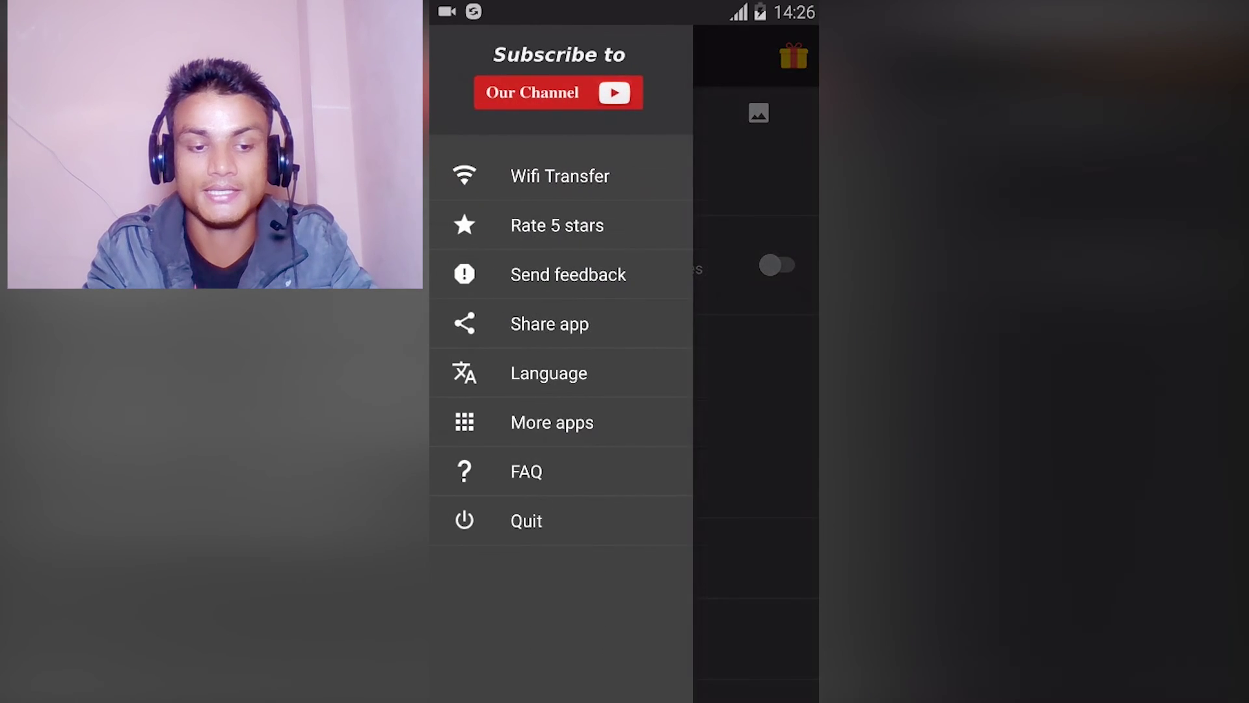
left_click(650, 391)
scroll(624, 391, "down", 5)
scroll(625, 391, "up", 7)
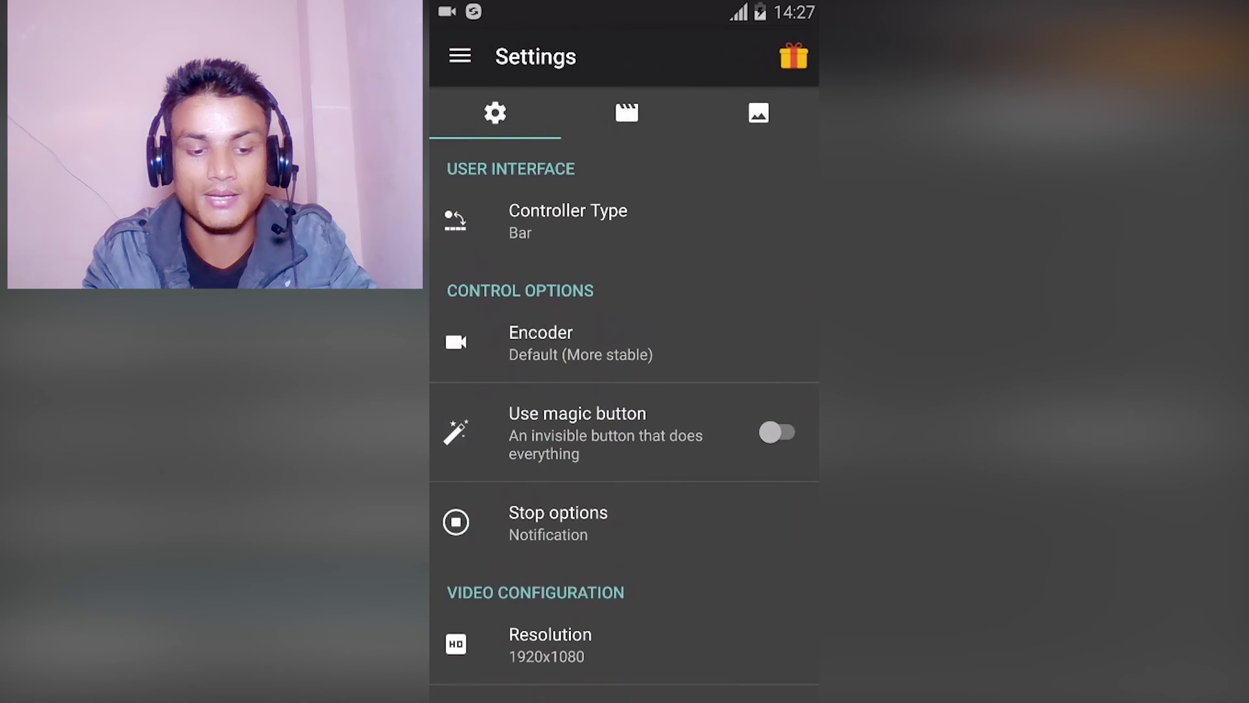
scroll(625, 390, "down", 2)
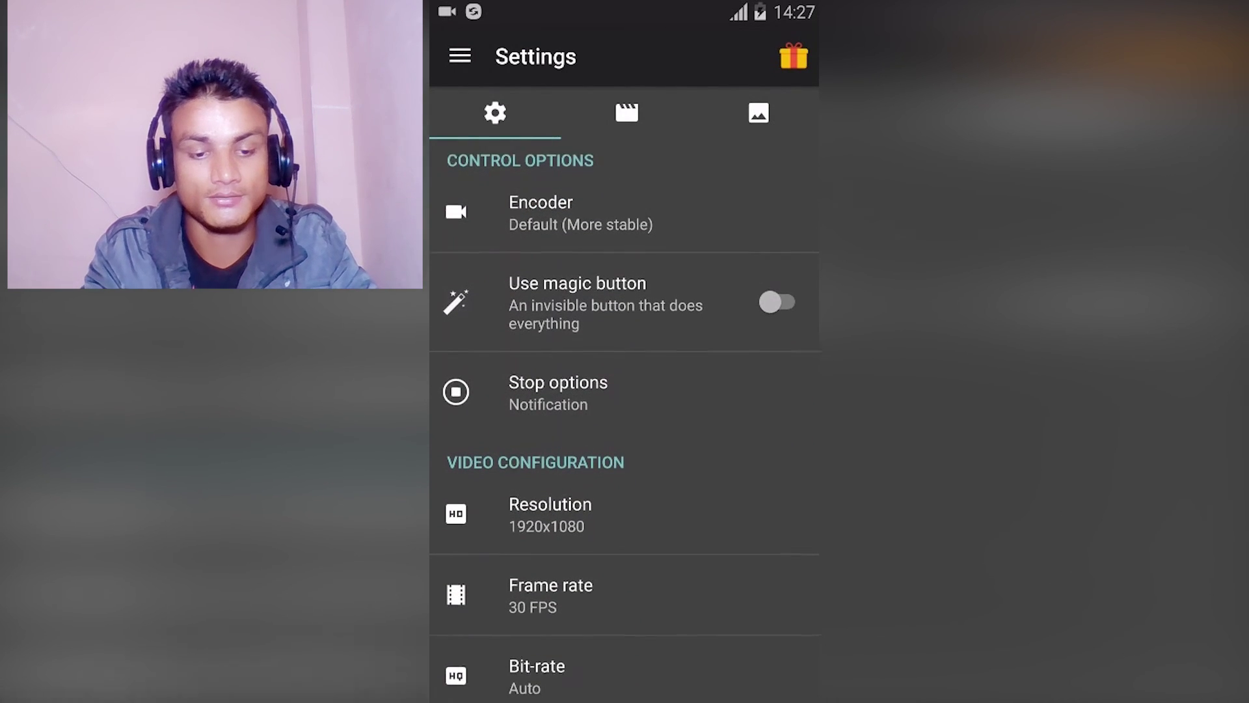
scroll(625, 390, "down", 2)
scroll(624, 390, "down", 3)
scroll(624, 391, "down", 3)
scroll(625, 390, "down", 5)
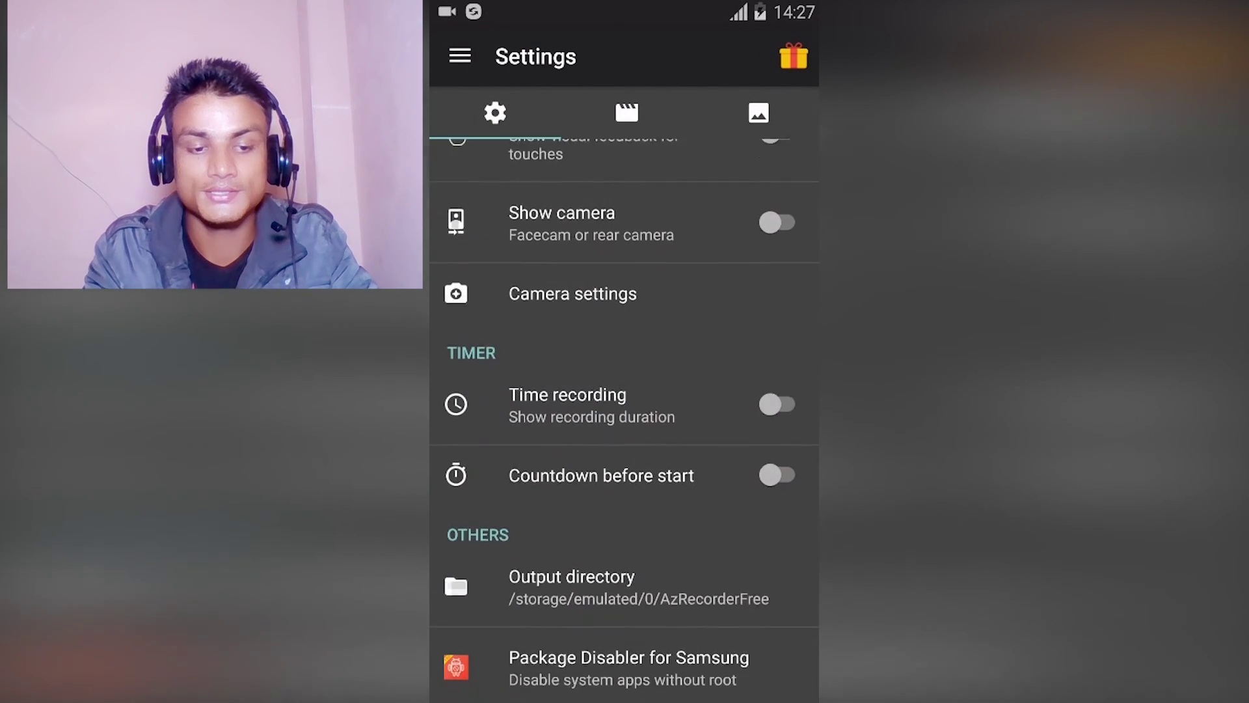